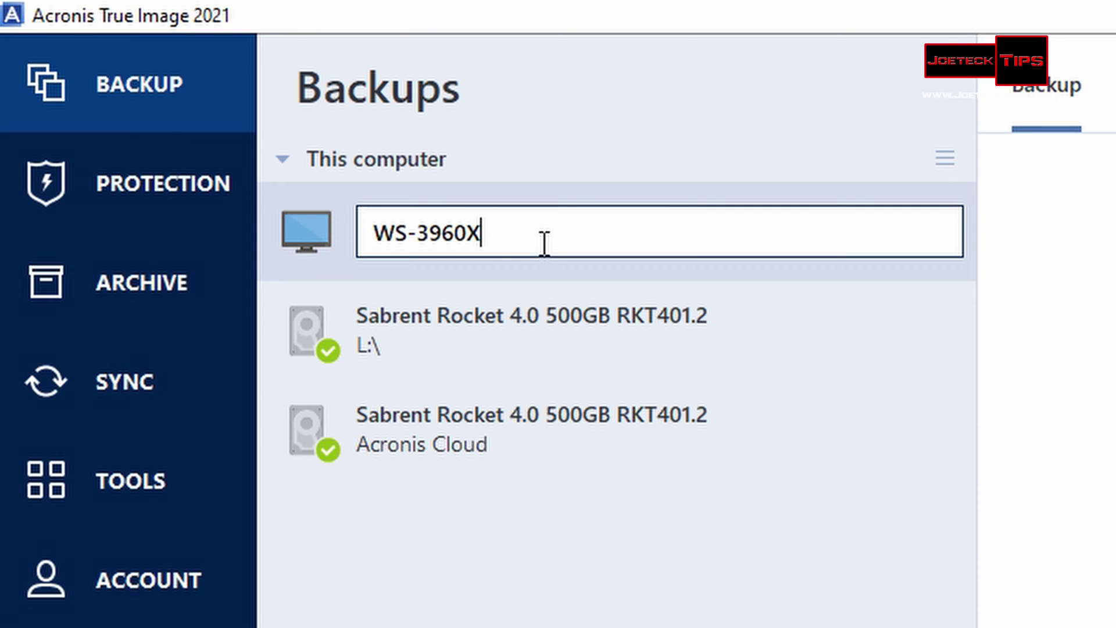
# Rename the WS-3960X backup as MAIN DRIVE
pyautogui.press('BackSpace')
pyautogui.press('BackSpace')
pyautogui.press('BackSpace')
pyautogui.press('BackSpace')
pyautogui.press('BackSpace')
pyautogui.press('BackSpace')
pyautogui.press('BackSpace')
pyautogui.press('BackSpace')
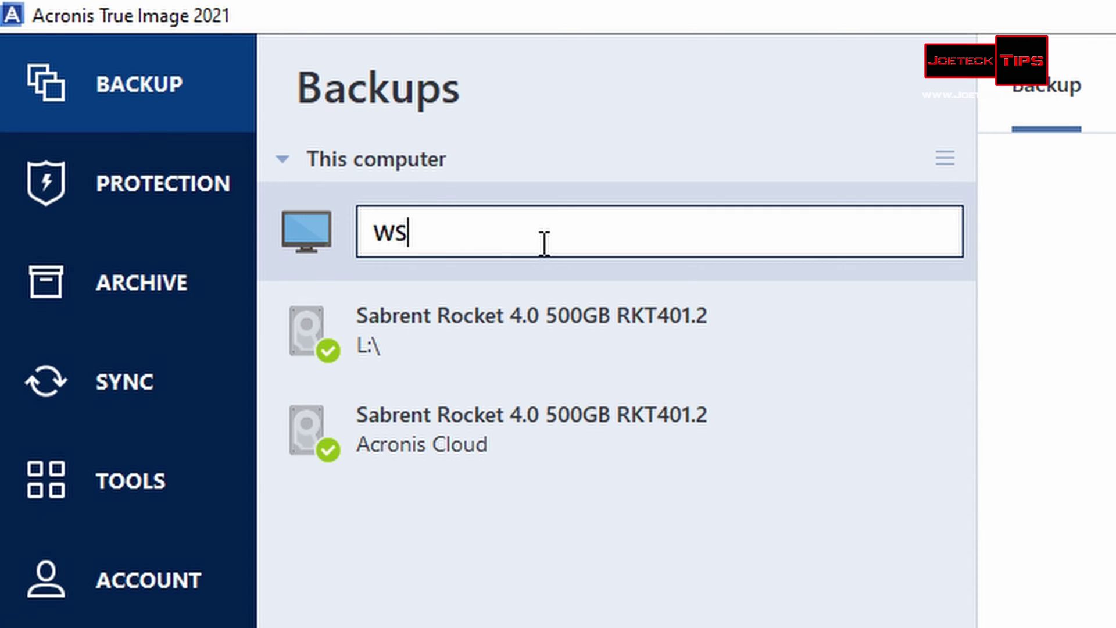
pyautogui.write('MAIN')
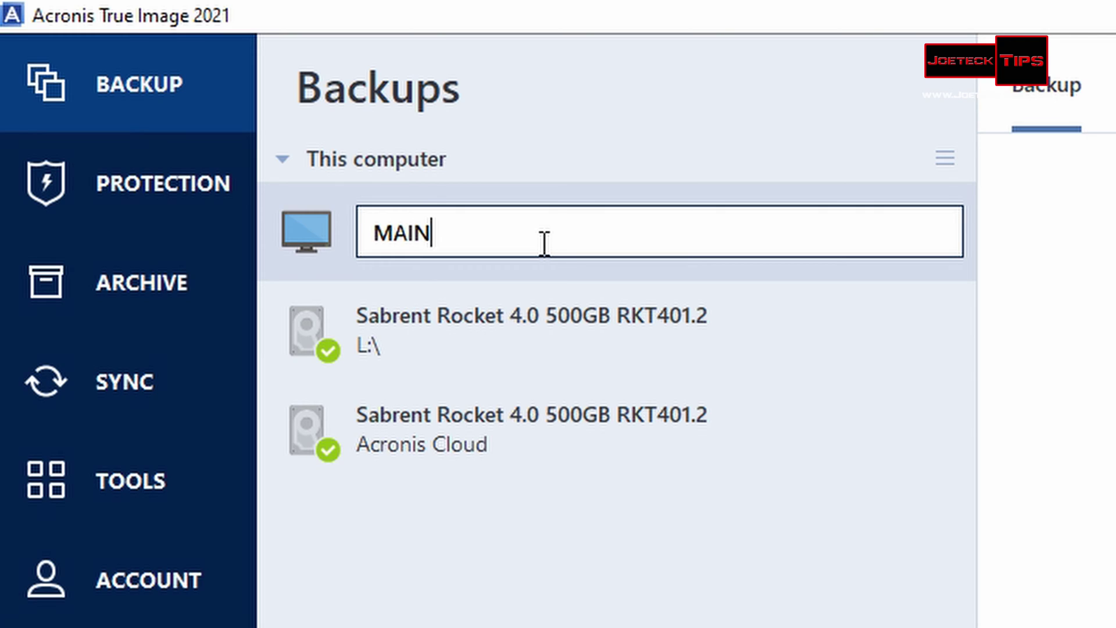
pyautogui.write(' DRIVE')
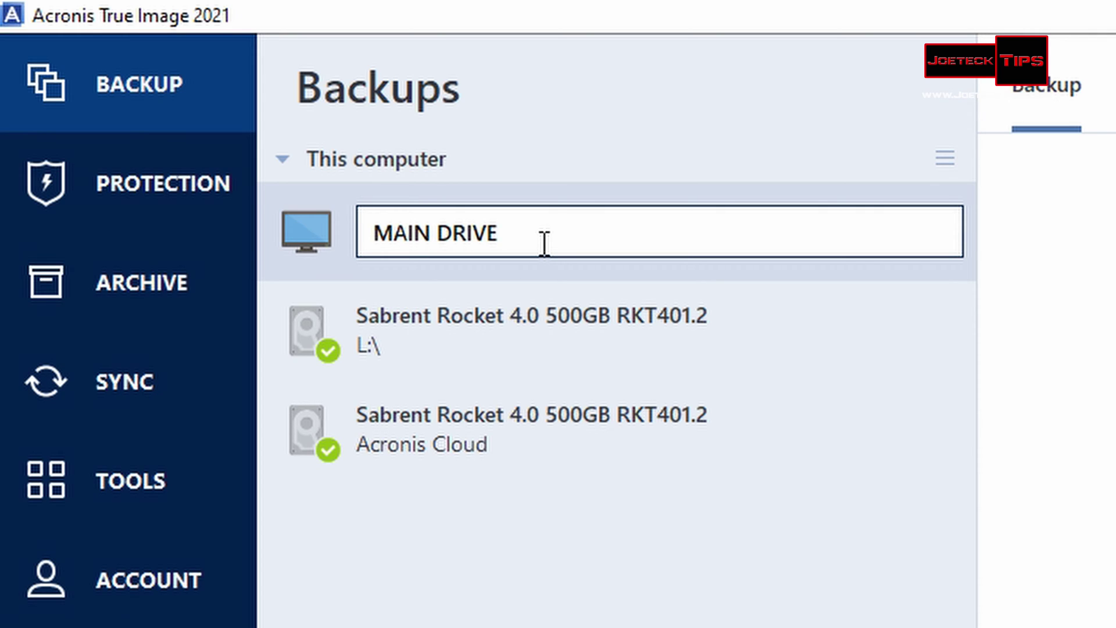
pyautogui.press('Return')
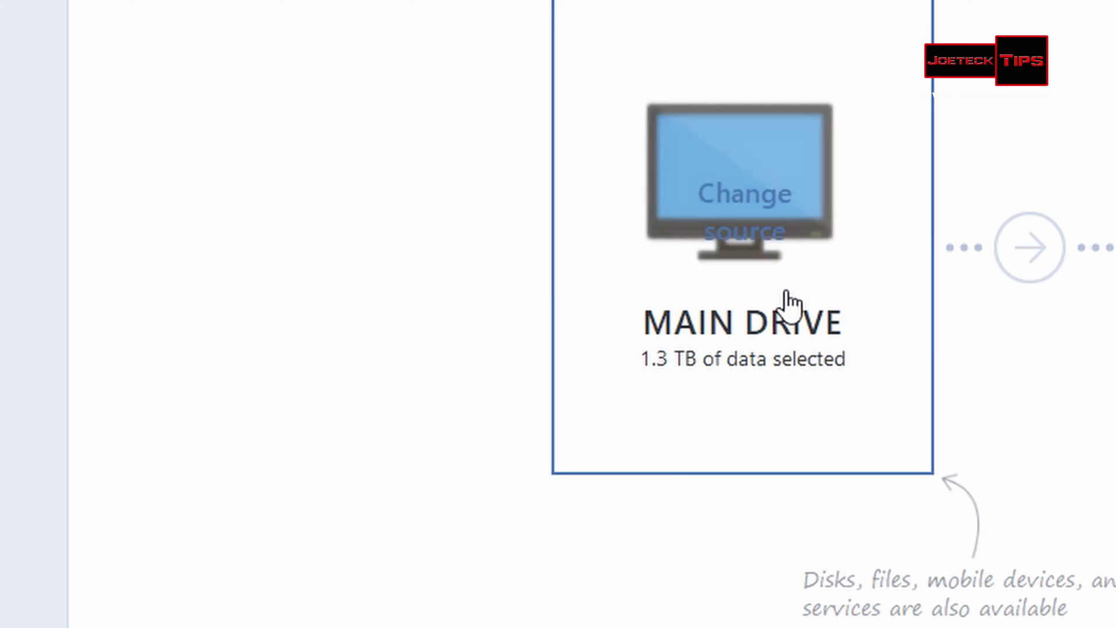
# Change the backup source to disks and partitions, with only the SABRENT ROCKET 4.0 500GB disk containing Local Disk (C:) selected
pyautogui.click(757, 209)
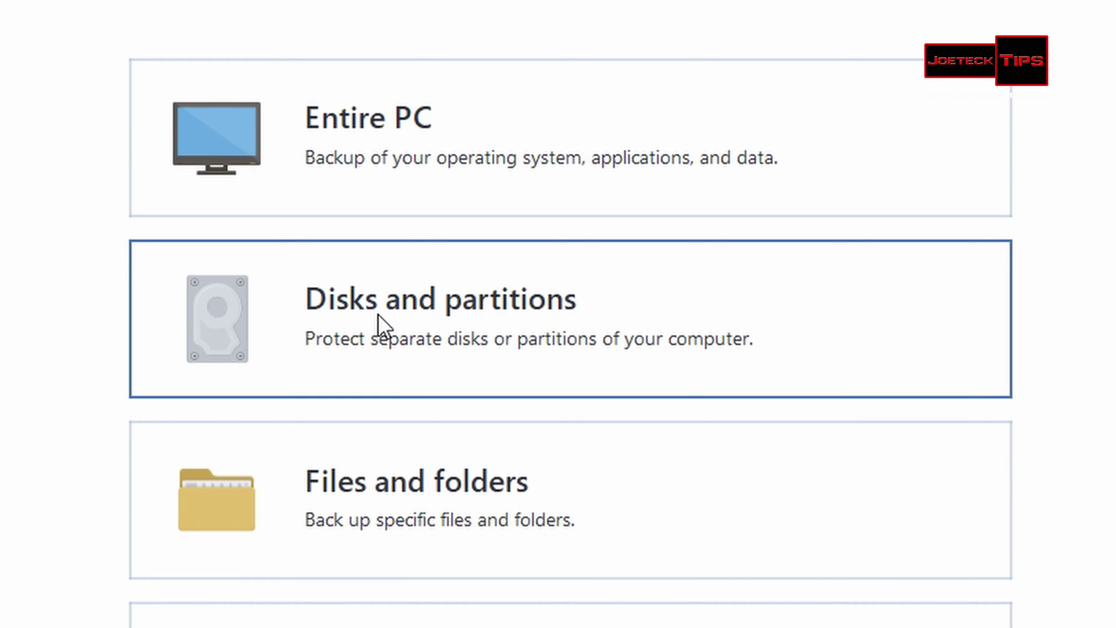
pyautogui.click(378, 314)
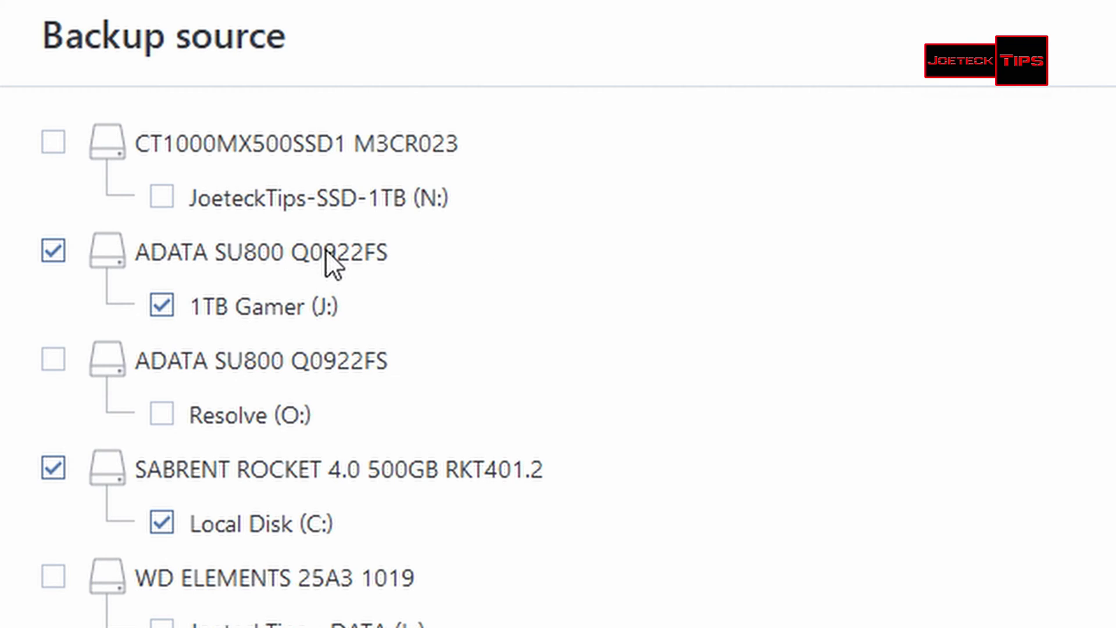
pyautogui.click(49, 247)
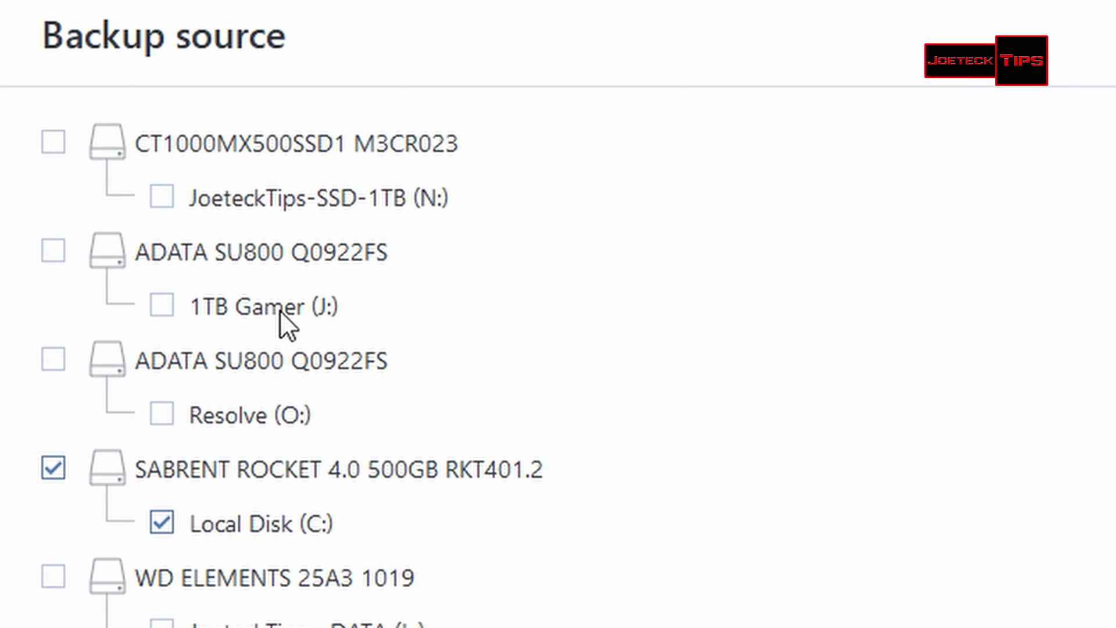
pyautogui.click(55, 466)
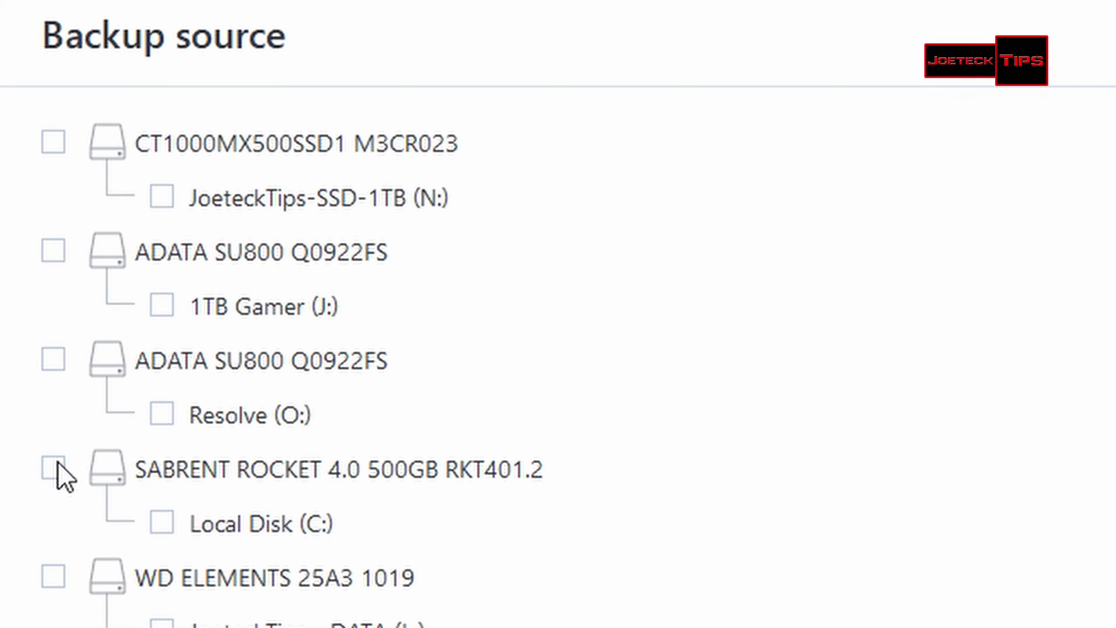
pyautogui.click(57, 251)
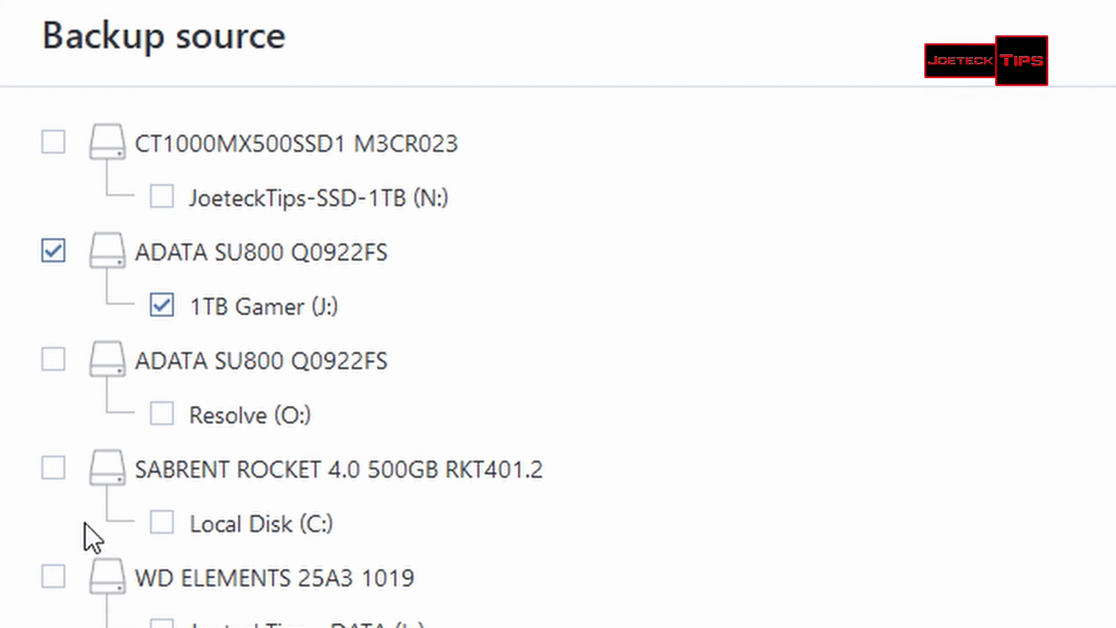
pyautogui.click(51, 247)
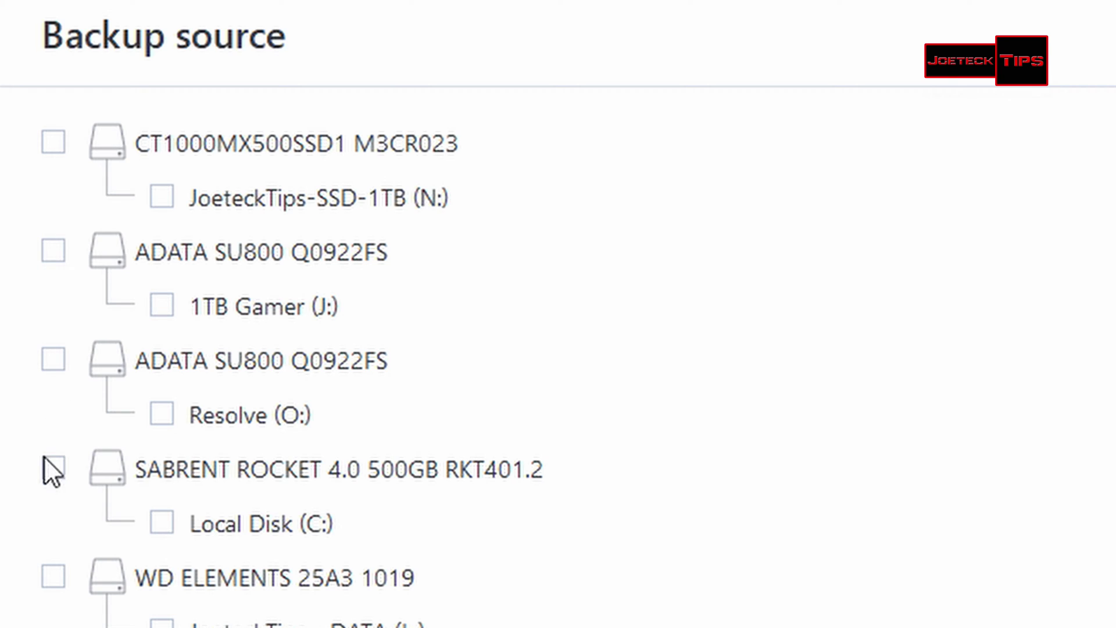
pyautogui.click(53, 468)
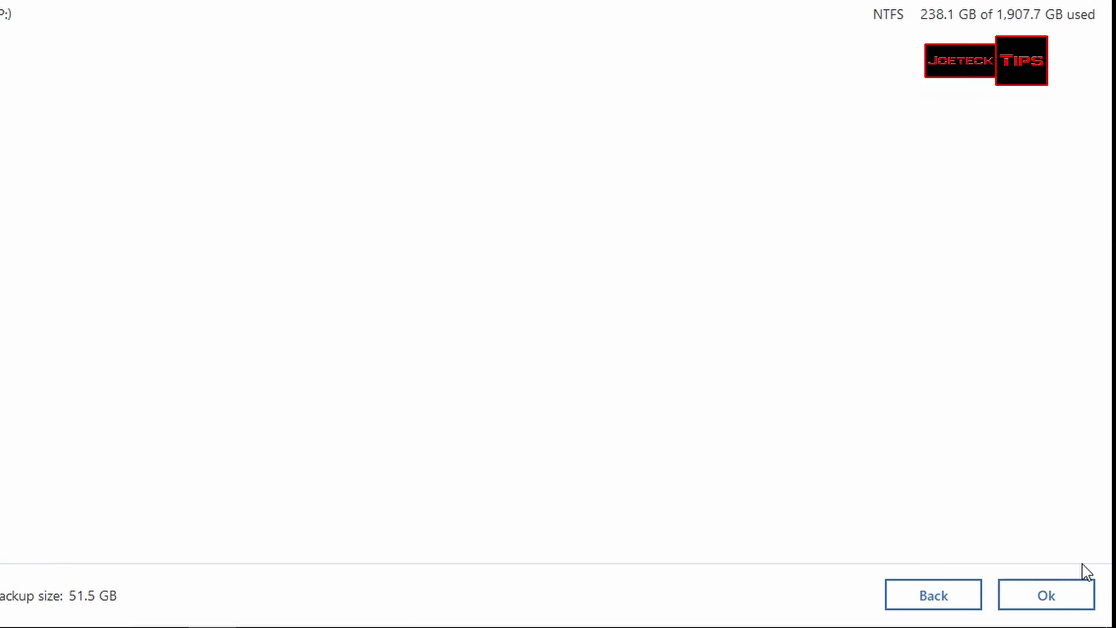
pyautogui.click(1046, 598)
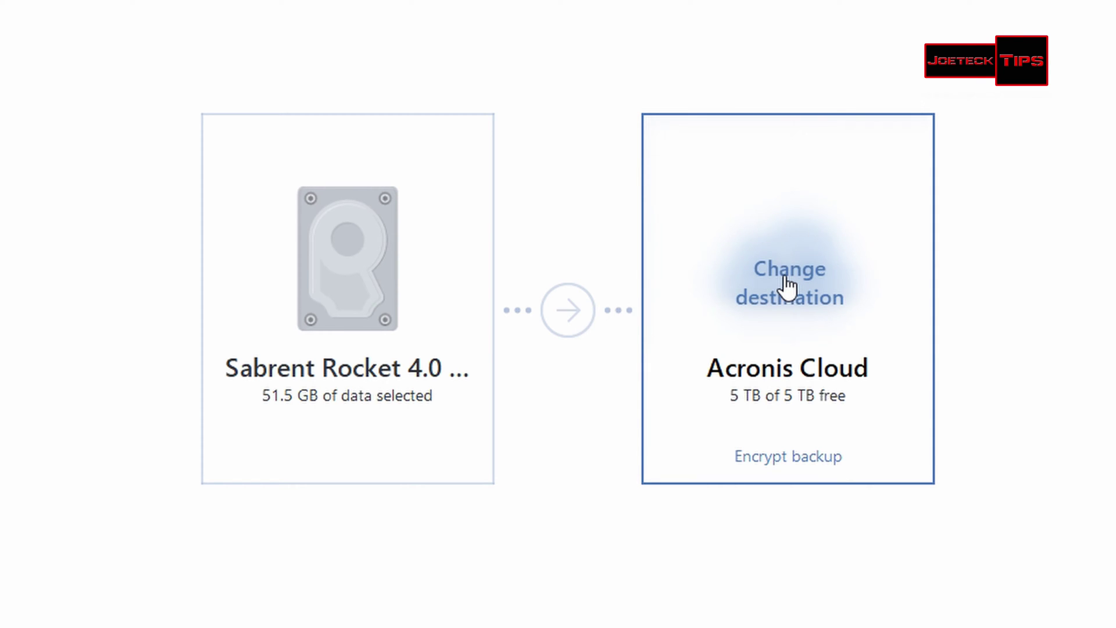
# Change the backup destination to the JoeteckTips - DATA drive and start the backup without creating an Acronis Survival Kit
pyautogui.click(787, 284)
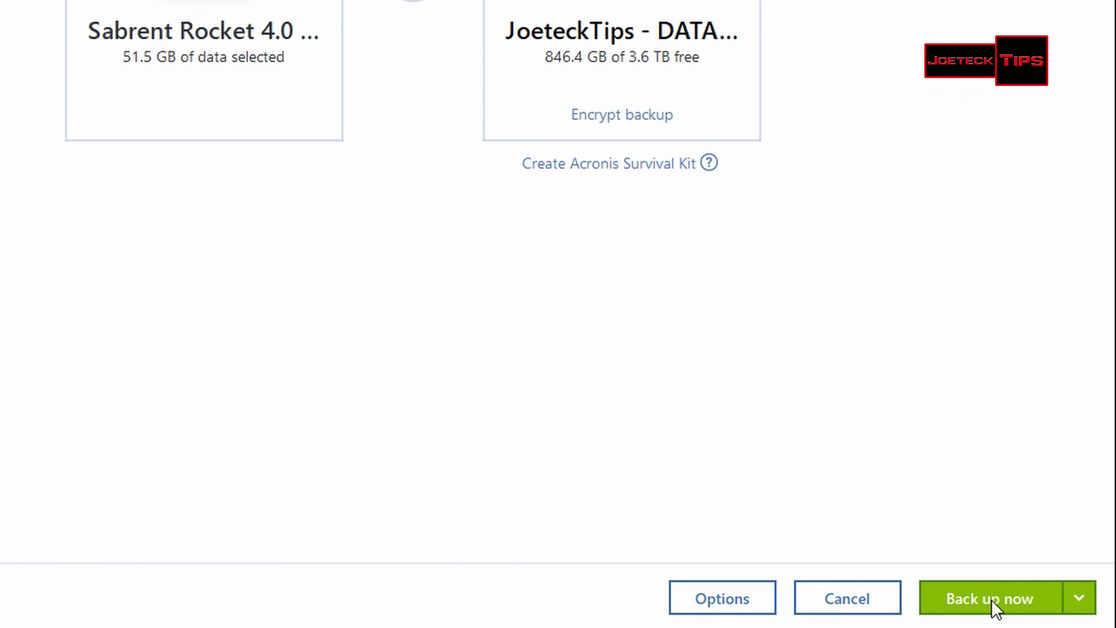
pyautogui.click(992, 598)
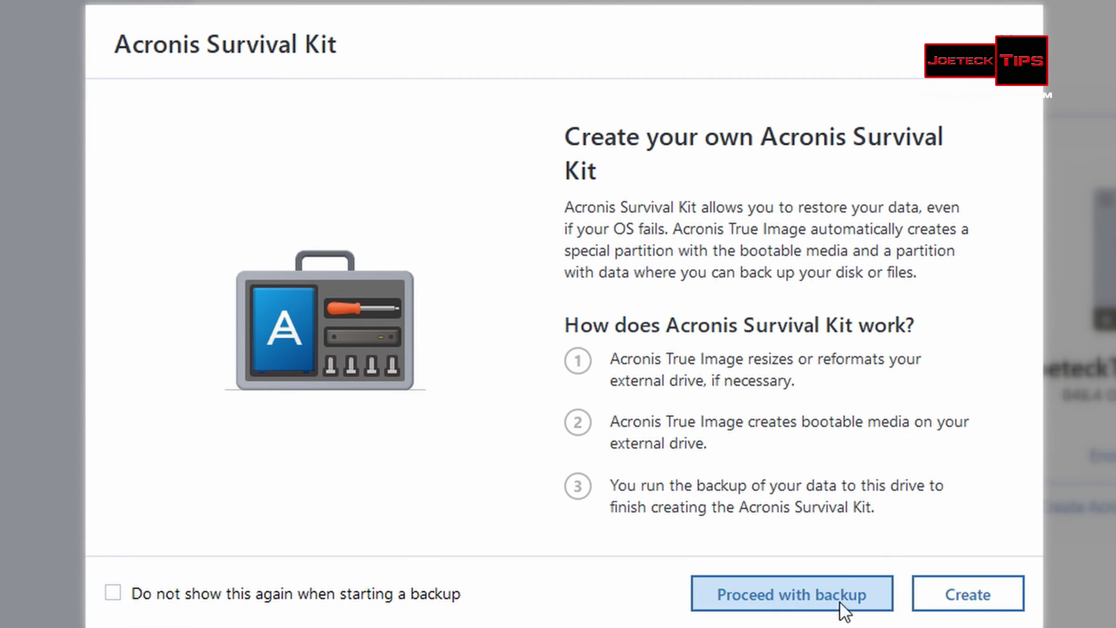
pyautogui.click(784, 594)
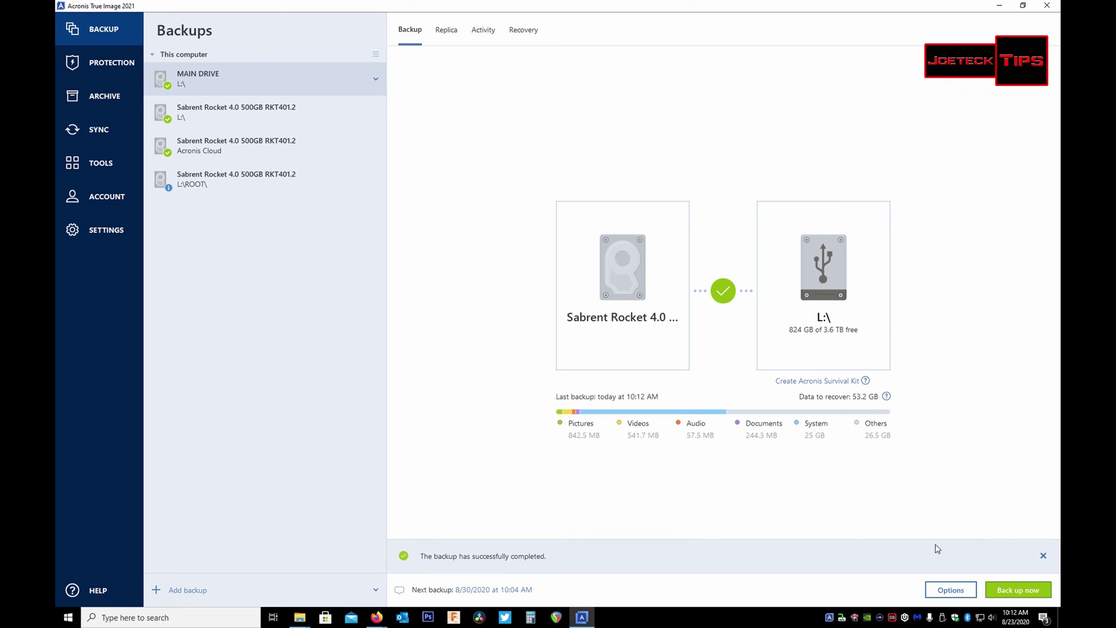
# Browse the MAIN DRIVE backup's recoverable files to the Documents folder of the personal user profile on C:
pyautogui.click(532, 34)
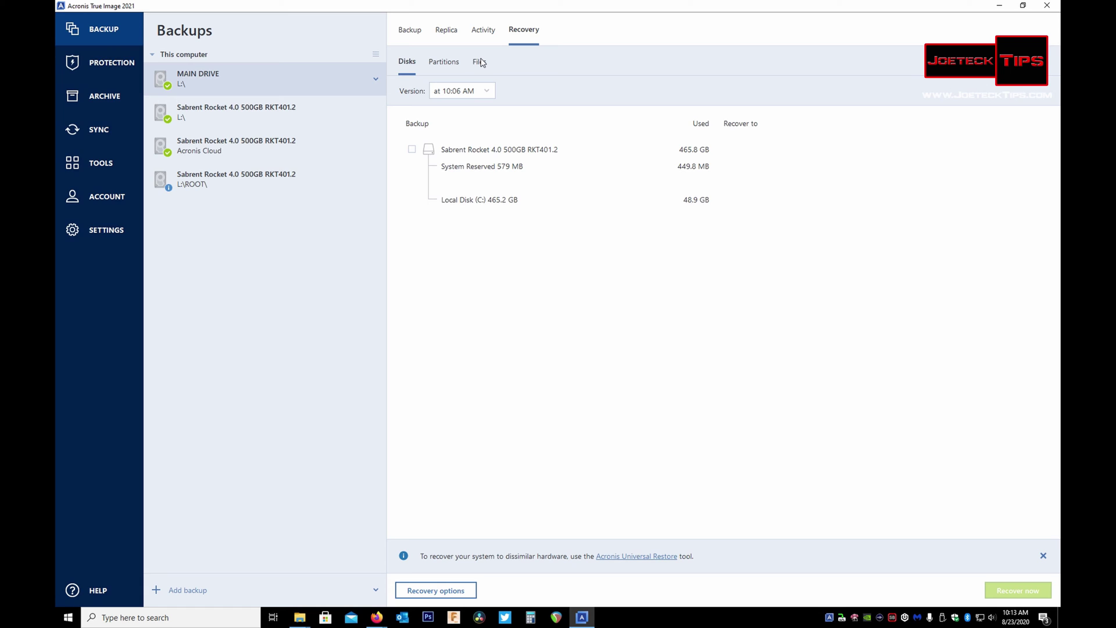
pyautogui.click(480, 62)
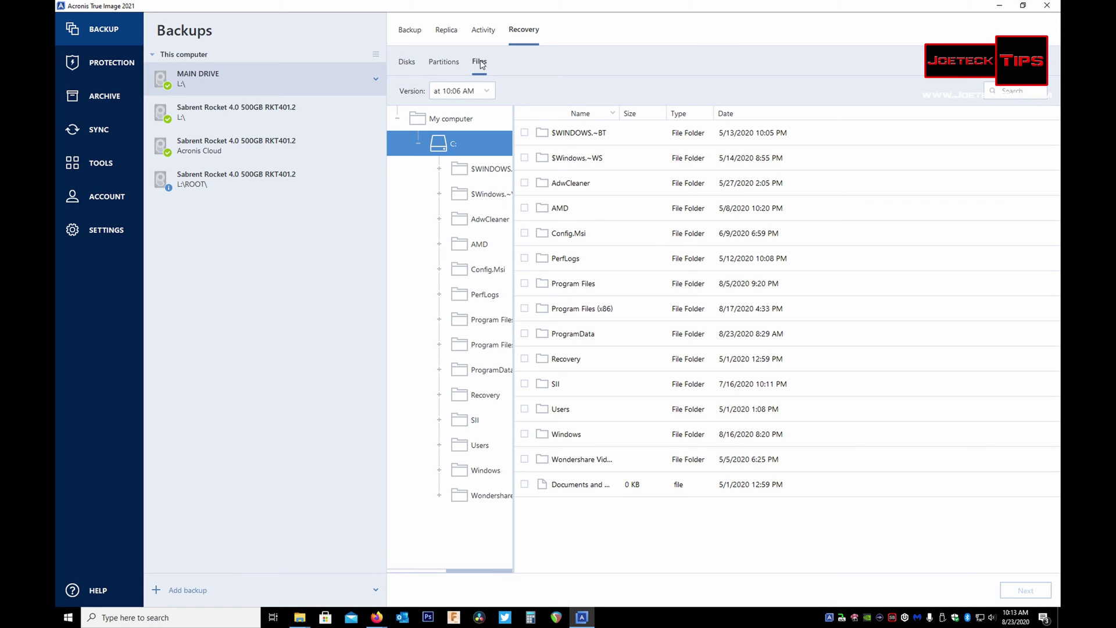
pyautogui.moveTo(506, 348)
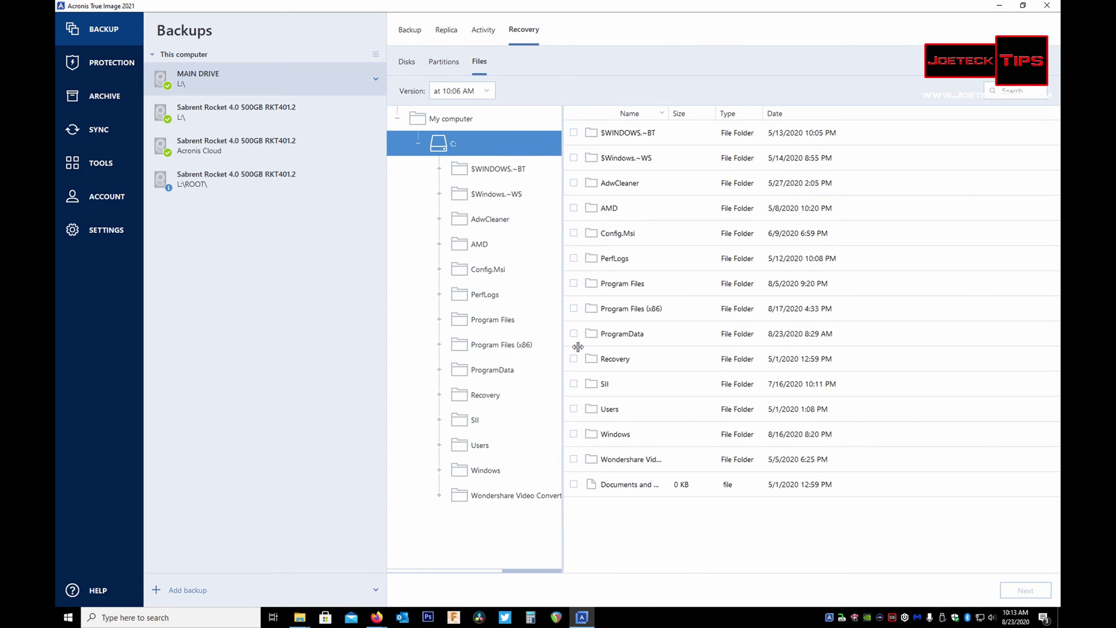
pyautogui.click(485, 446)
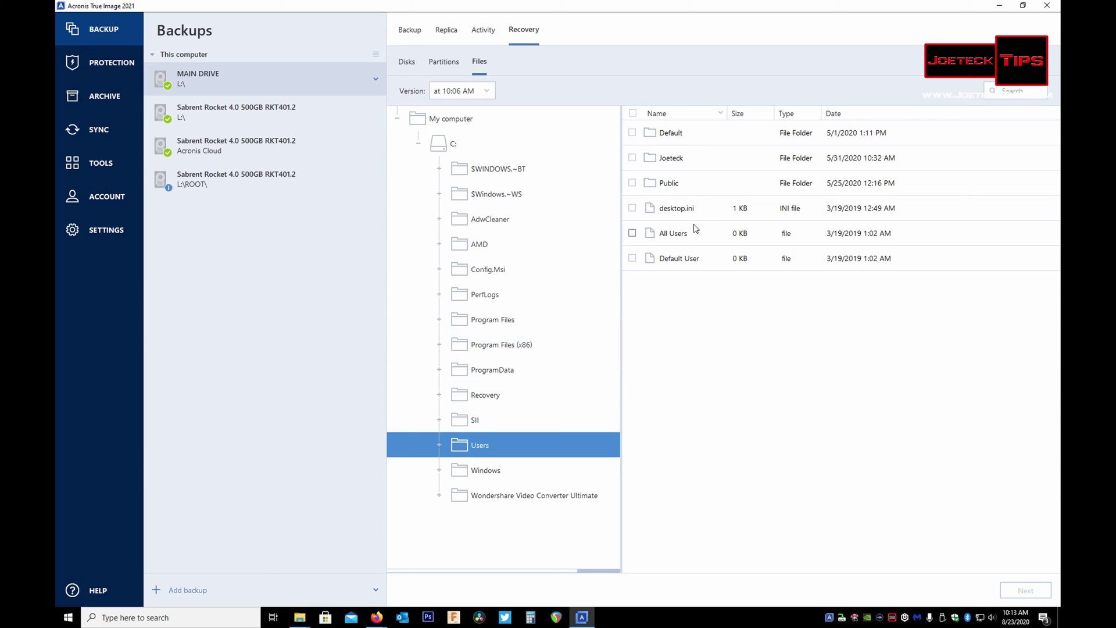
pyautogui.doubleClick(679, 159)
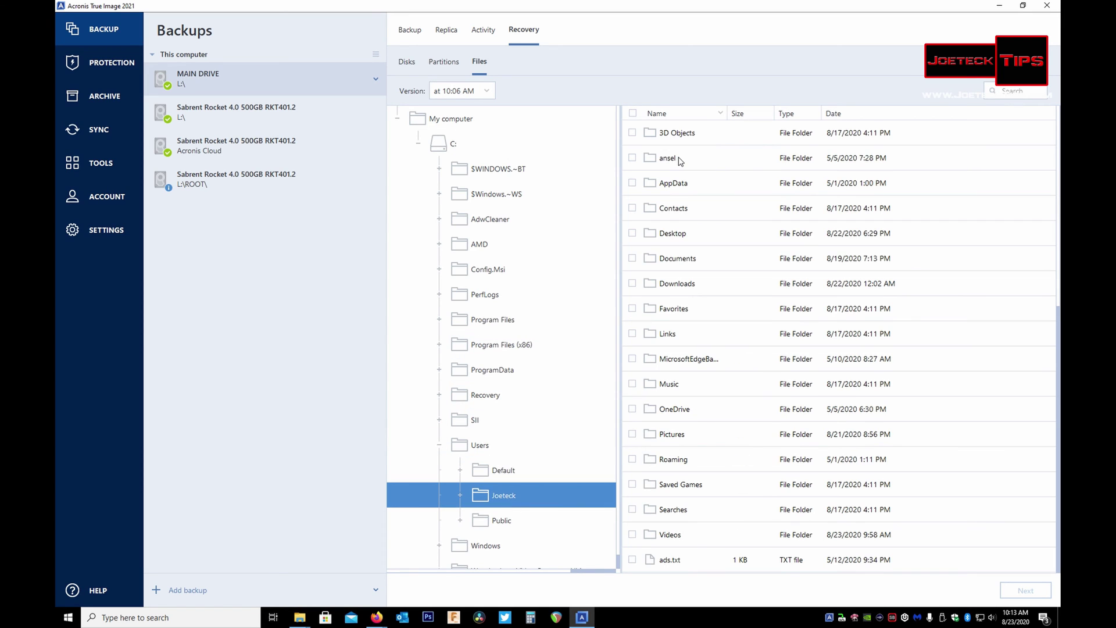
pyautogui.doubleClick(685, 258)
pyautogui.scroll(-2, 691, 309)
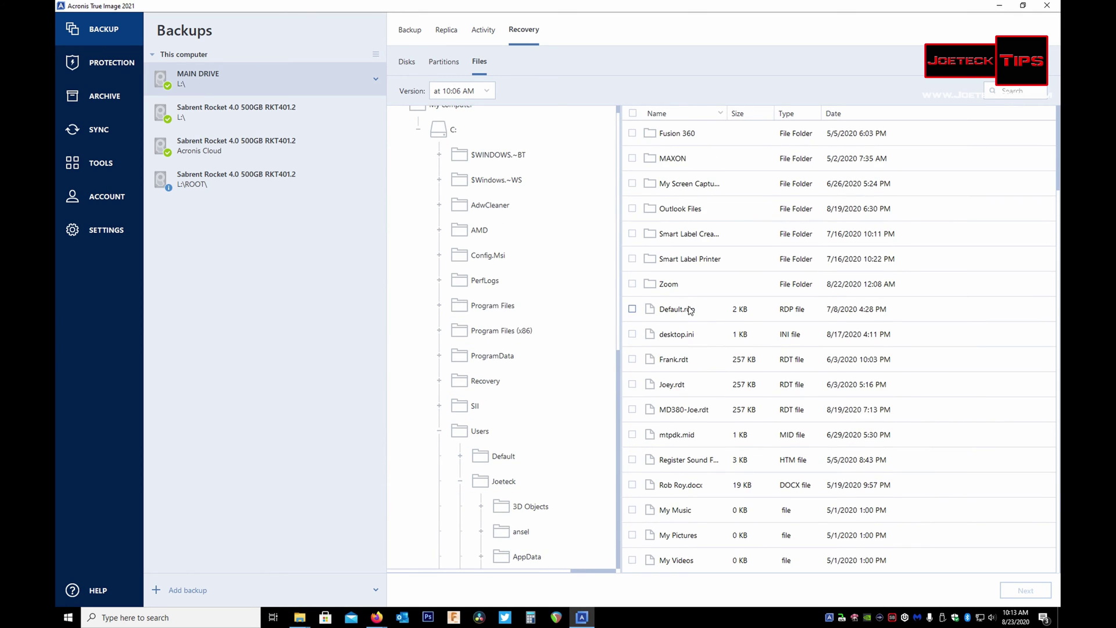
pyautogui.scroll(2, 697, 389)
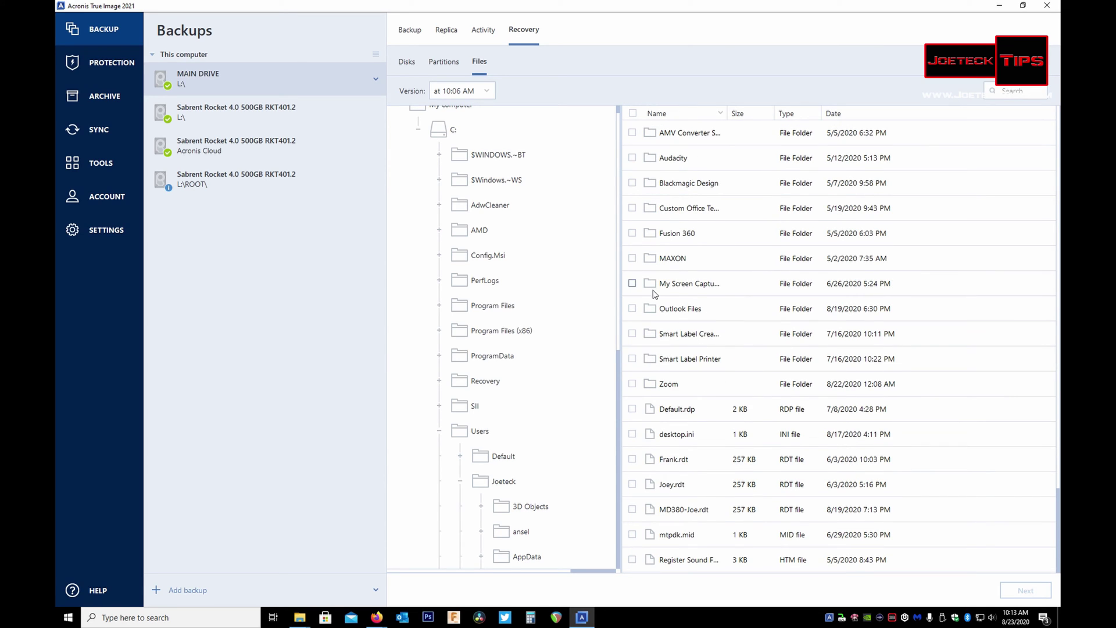
pyautogui.click(632, 234)
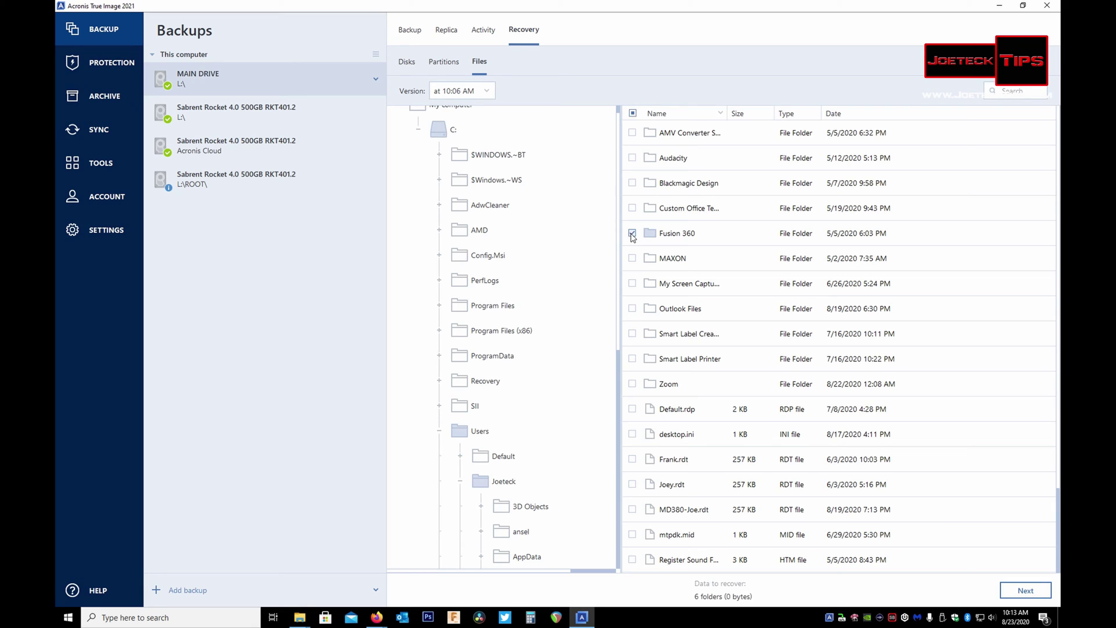
pyautogui.click(676, 233)
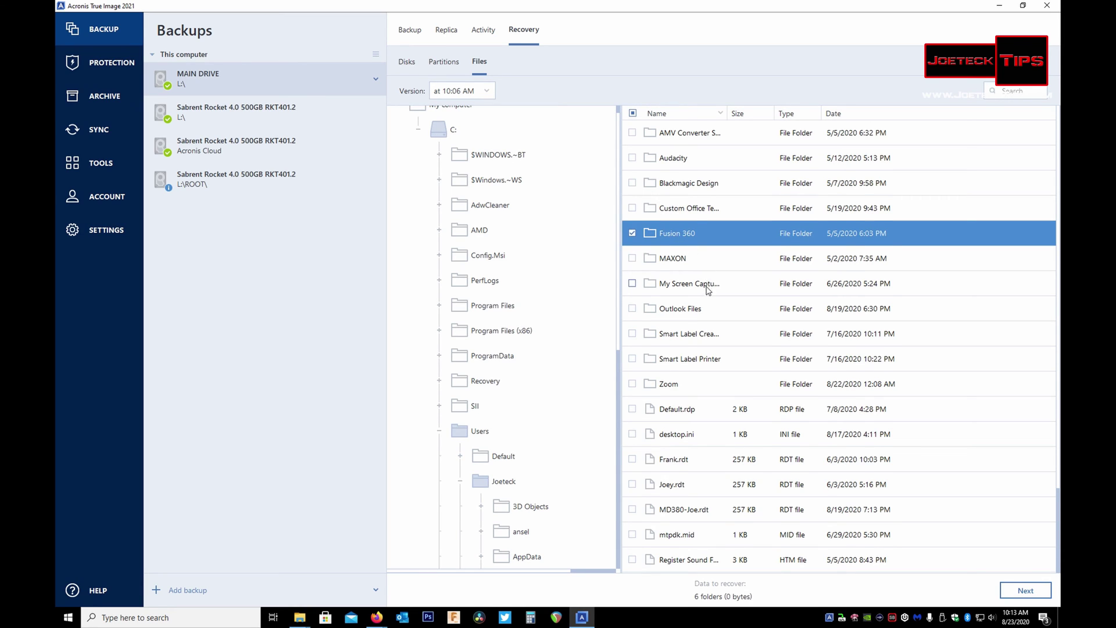
pyautogui.scroll(-2, 706, 284)
pyautogui.click(632, 133)
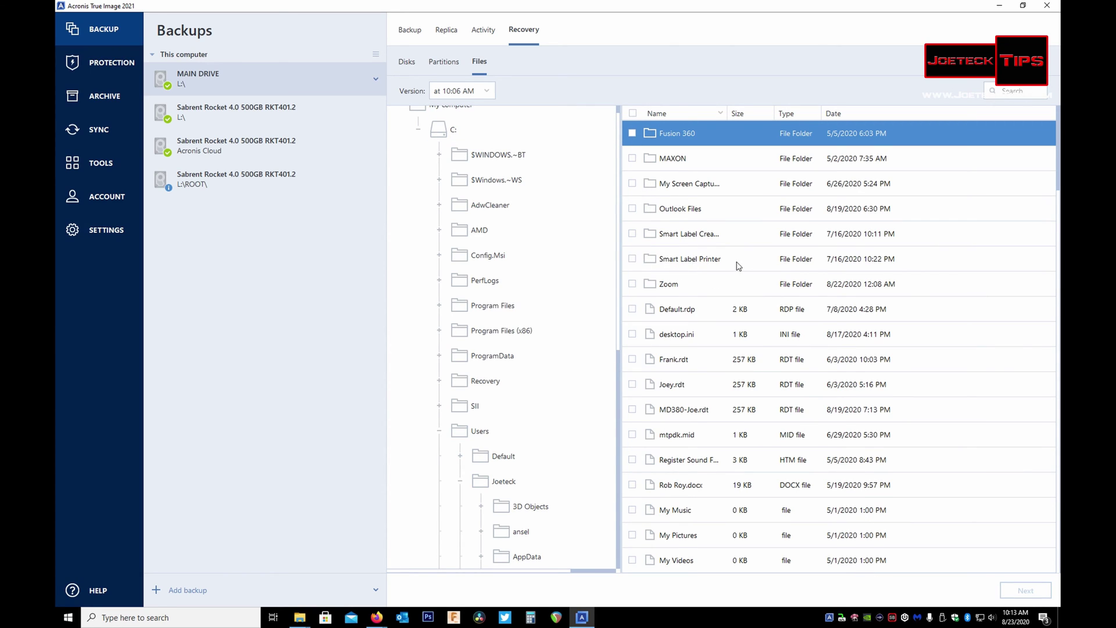
# Open the My Labels folder inside Smart Label Creator's Labels folder in the backed-up Documents
pyautogui.doubleClick(706, 258)
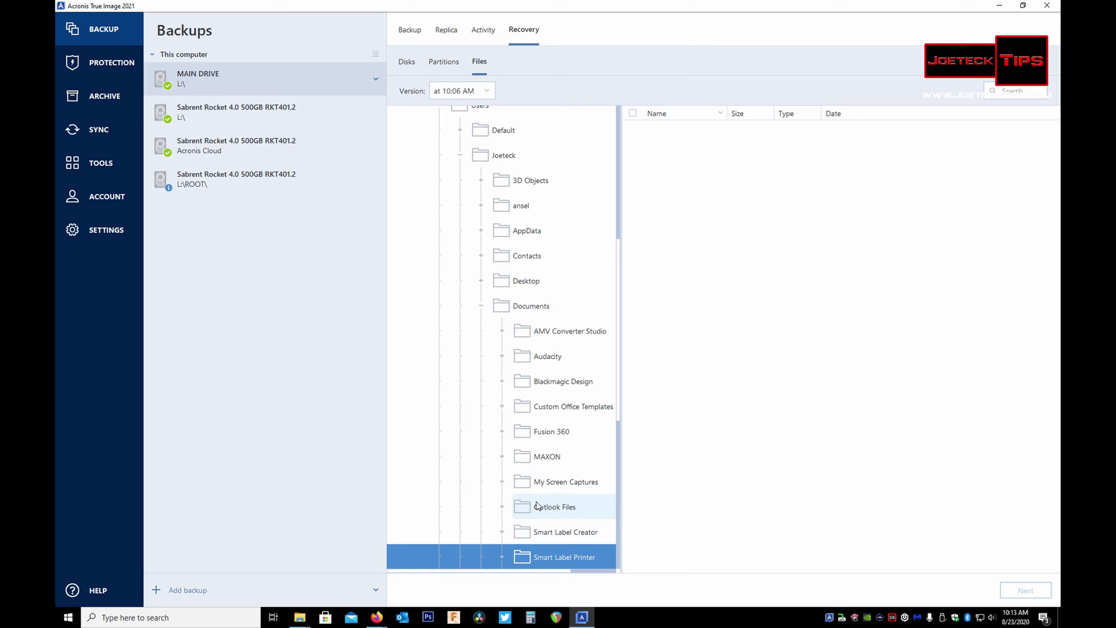
pyautogui.click(552, 531)
pyautogui.doubleClick(662, 156)
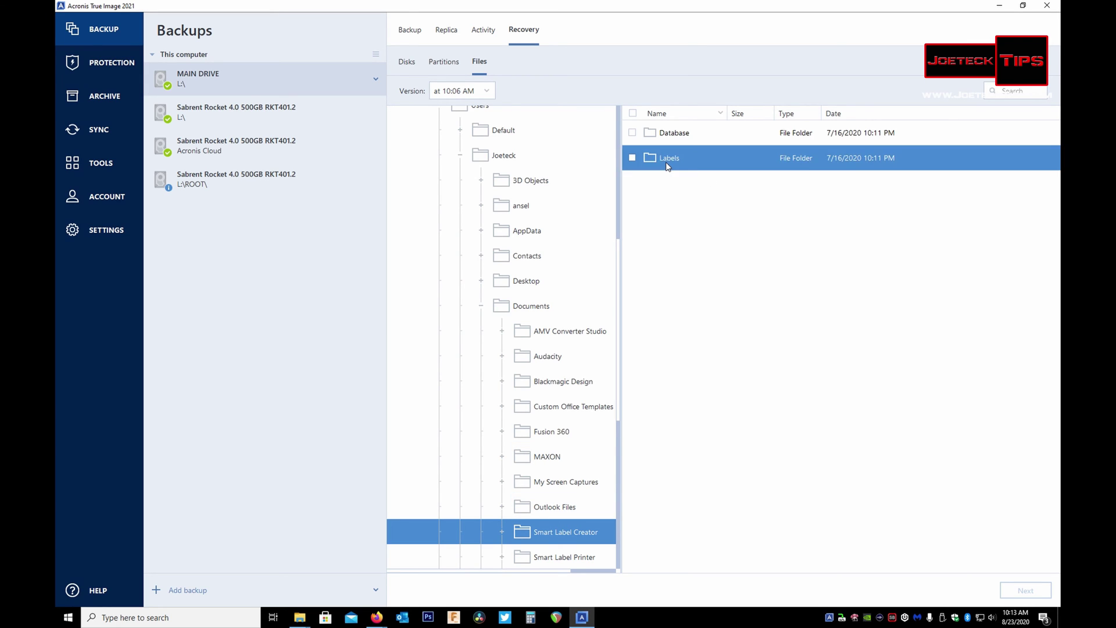
pyautogui.doubleClick(679, 139)
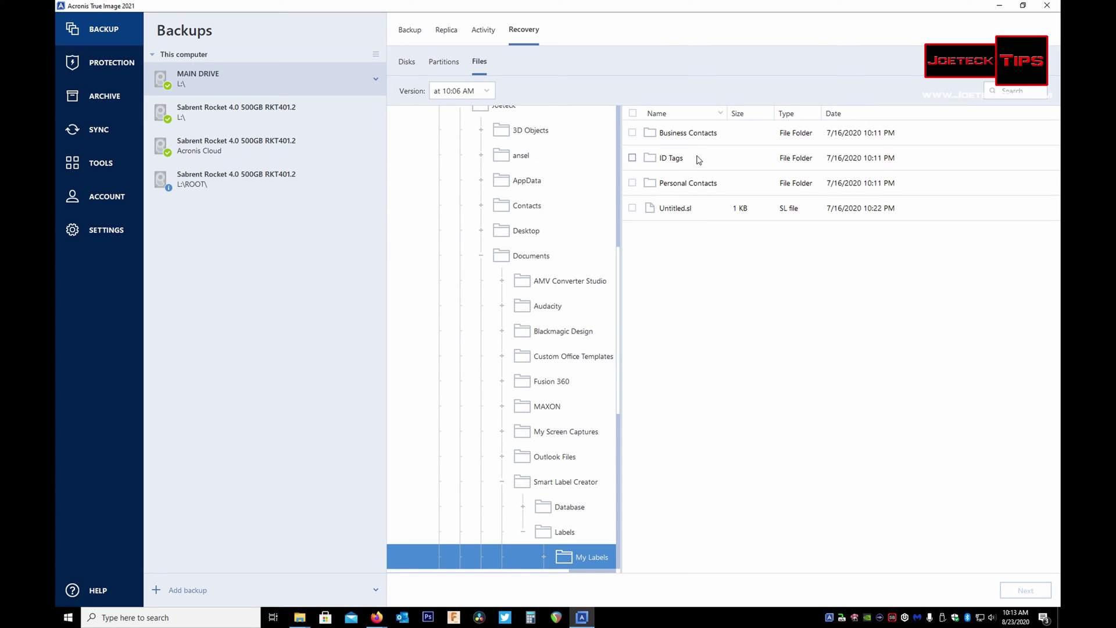
# Check the contents of the Personal Contacts, ID Tags and Business Contacts folders within My Labels
pyautogui.doubleClick(686, 185)
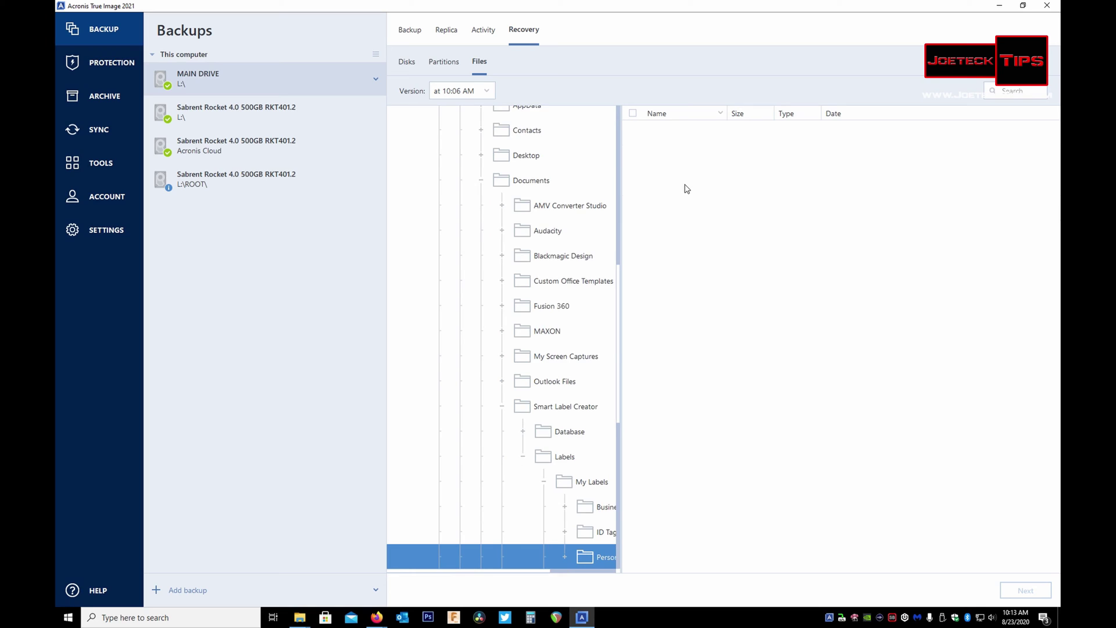
pyautogui.click(599, 534)
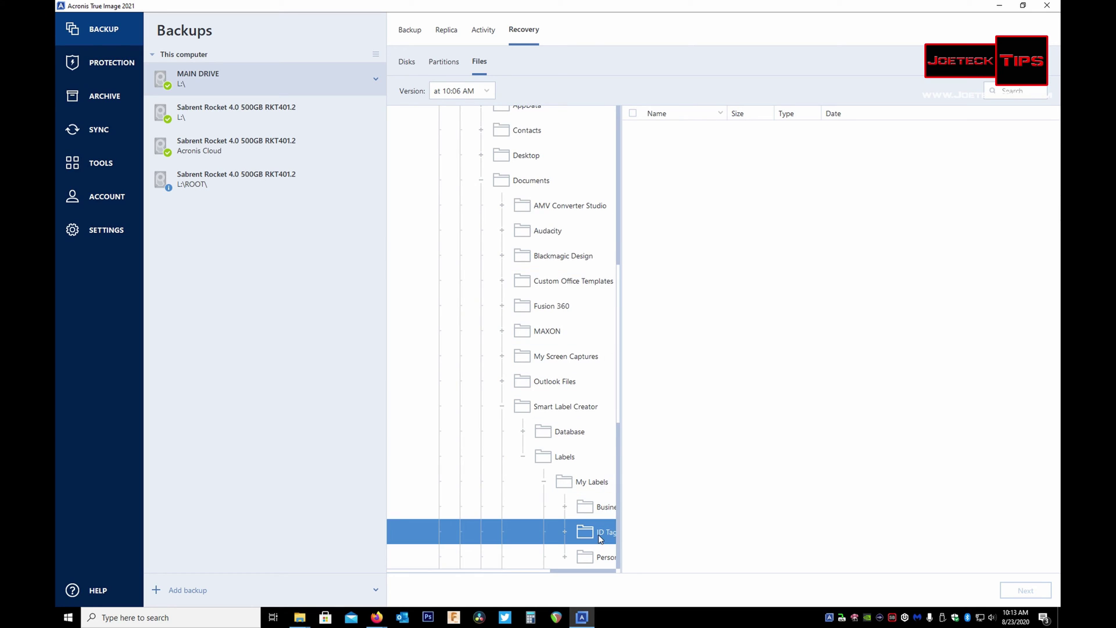
pyautogui.click(582, 479)
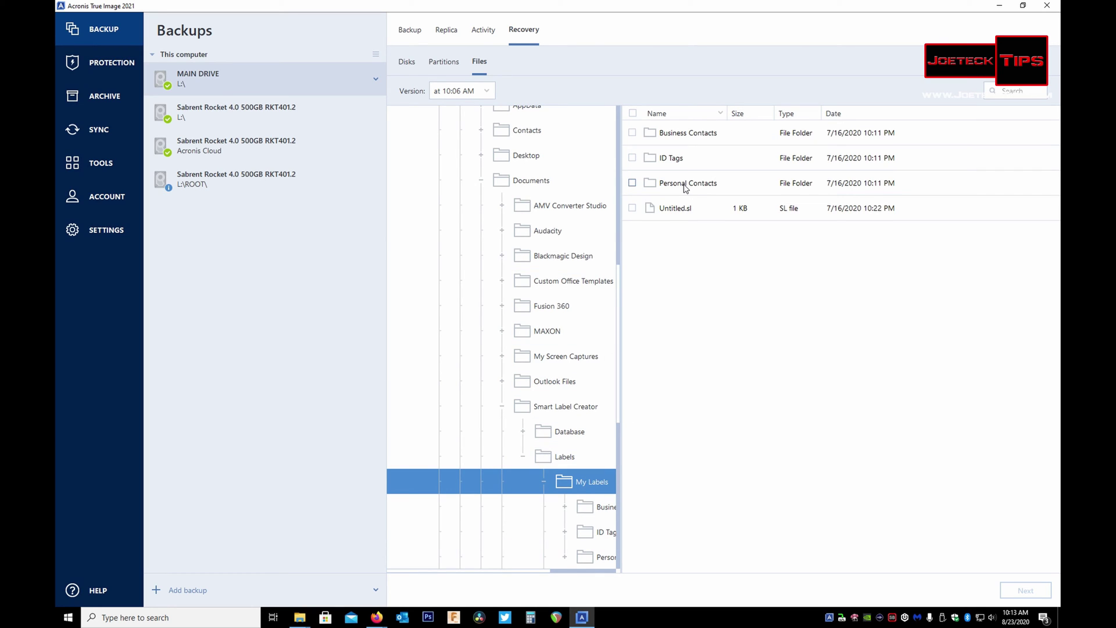
pyautogui.doubleClick(691, 132)
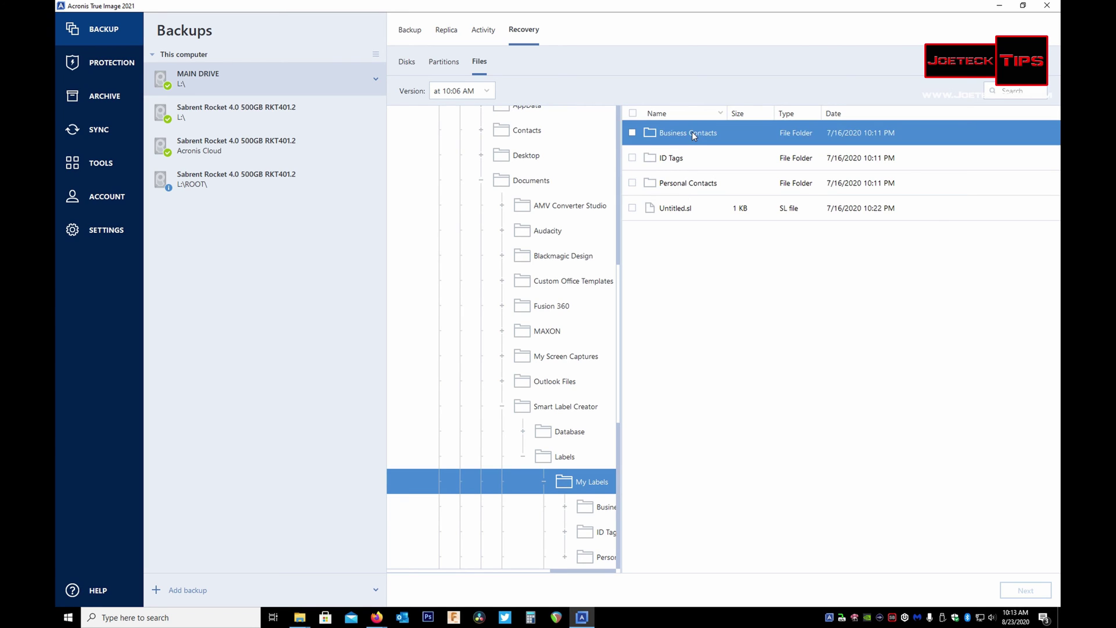
# Mark Untitled.sl in the My Labels folder for recovery and proceed to the choice of recovery destination
pyautogui.click(581, 458)
pyautogui.click(605, 473)
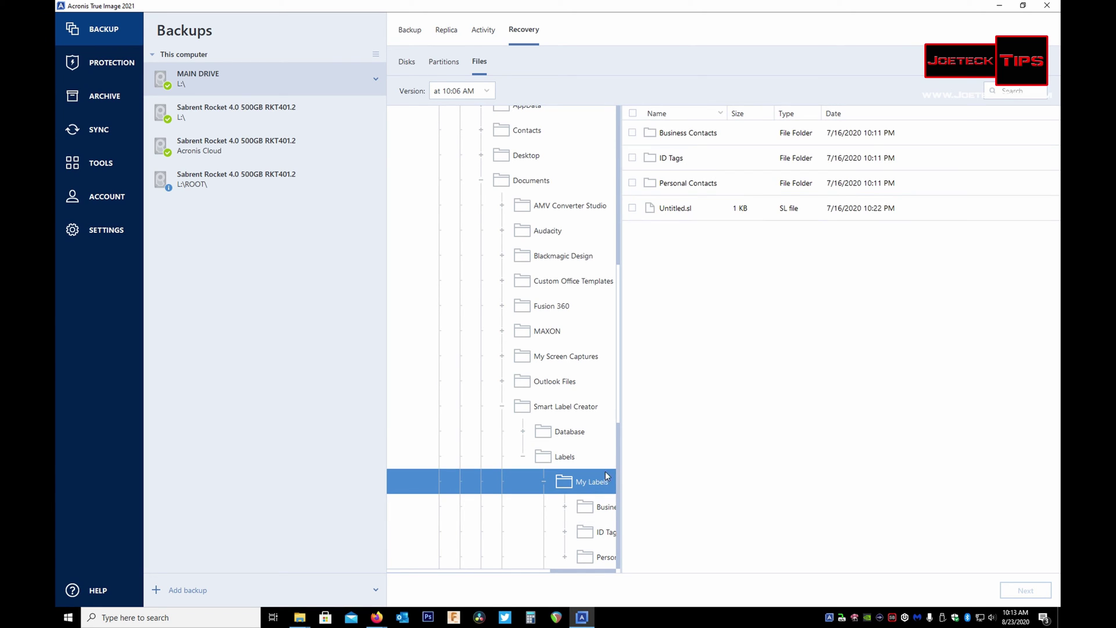
pyautogui.click(632, 208)
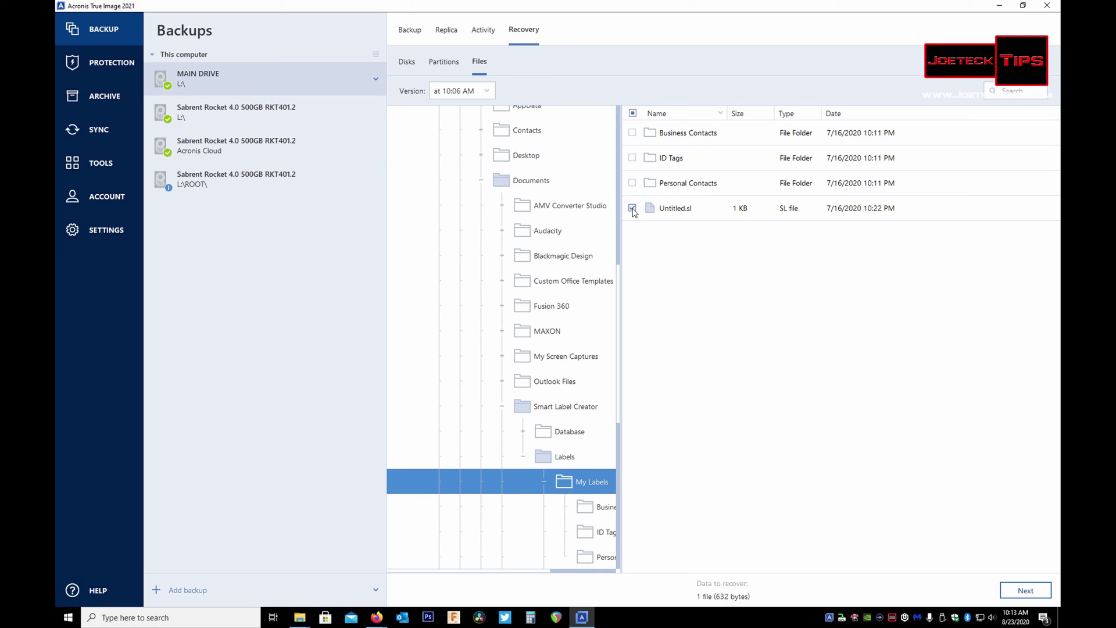
pyautogui.click(1024, 589)
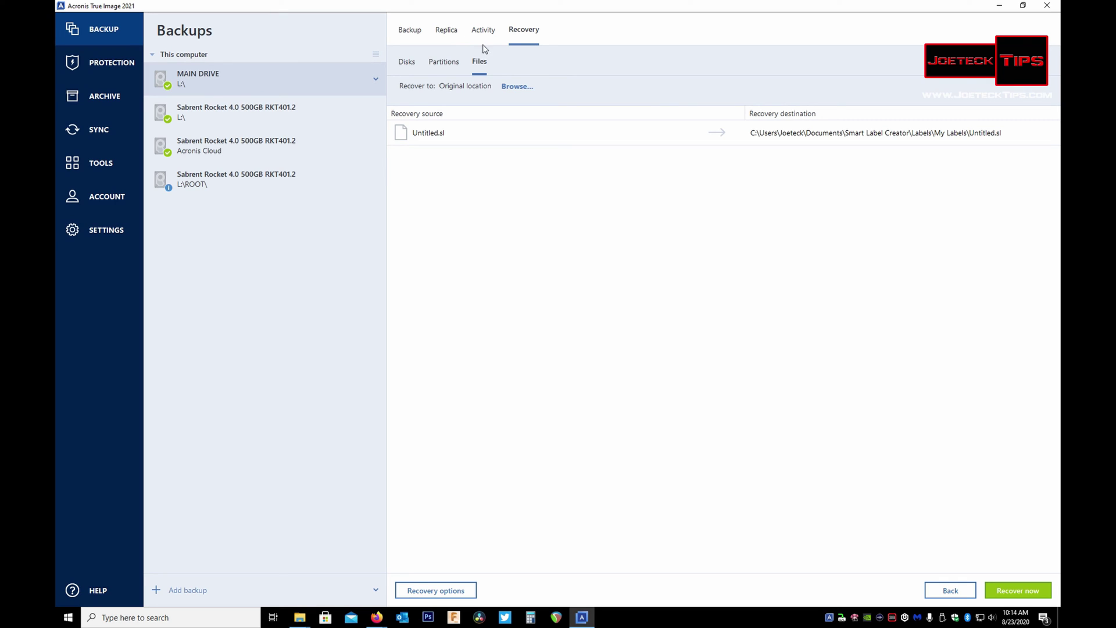
# Switch from the MAIN DRIVE backup to the Sabrent Rocket backup stored in Acronis Cloud and display its individually recoverable files
pyautogui.click(410, 32)
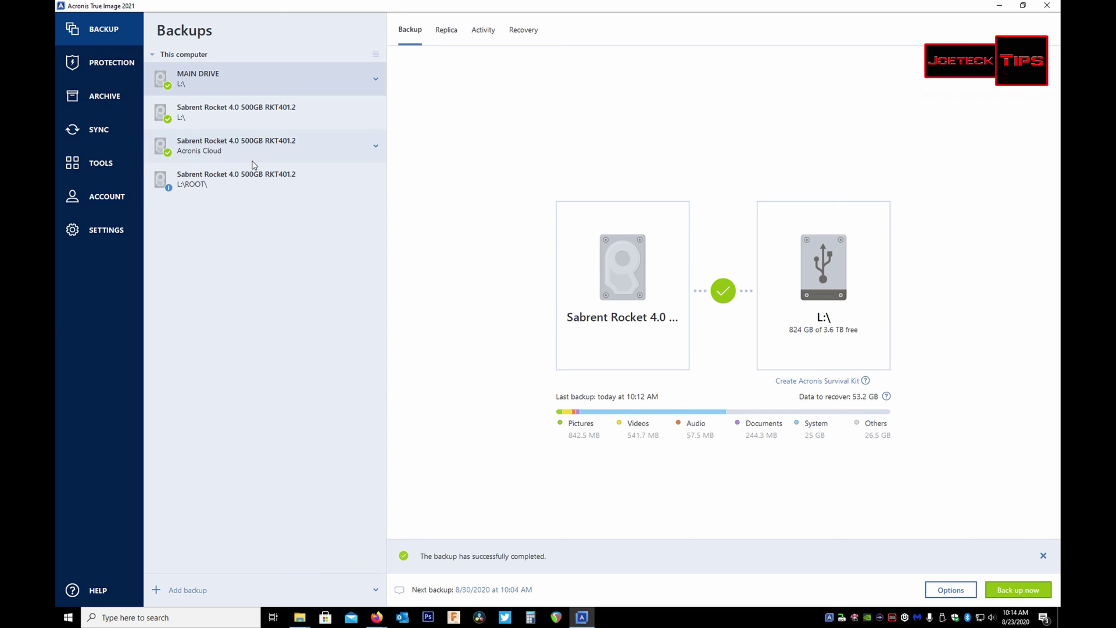
pyautogui.click(270, 145)
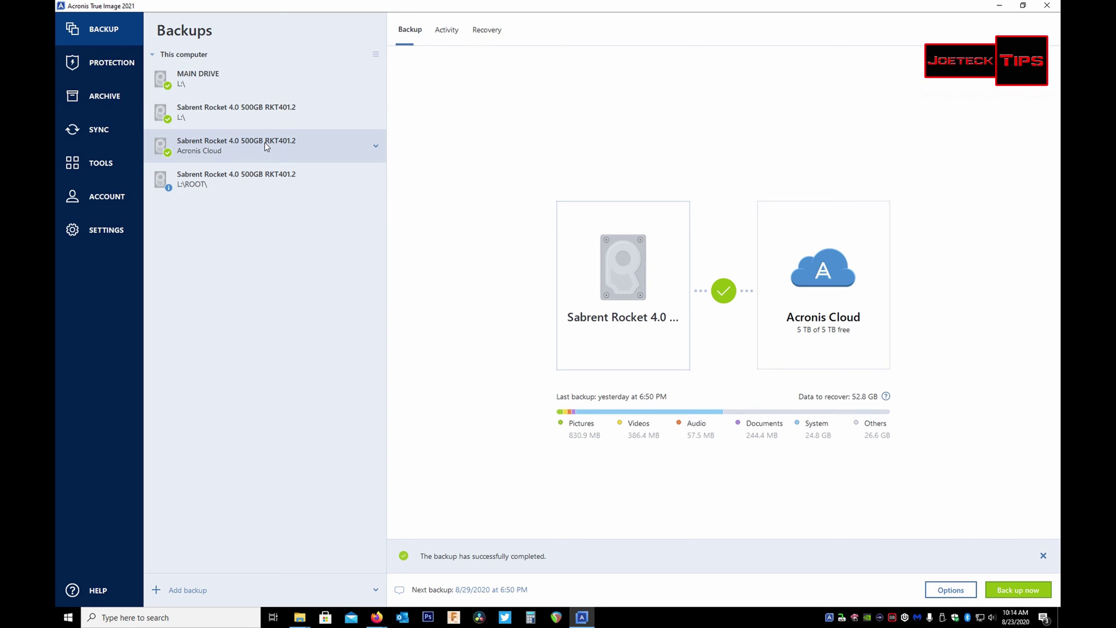
pyautogui.click(494, 30)
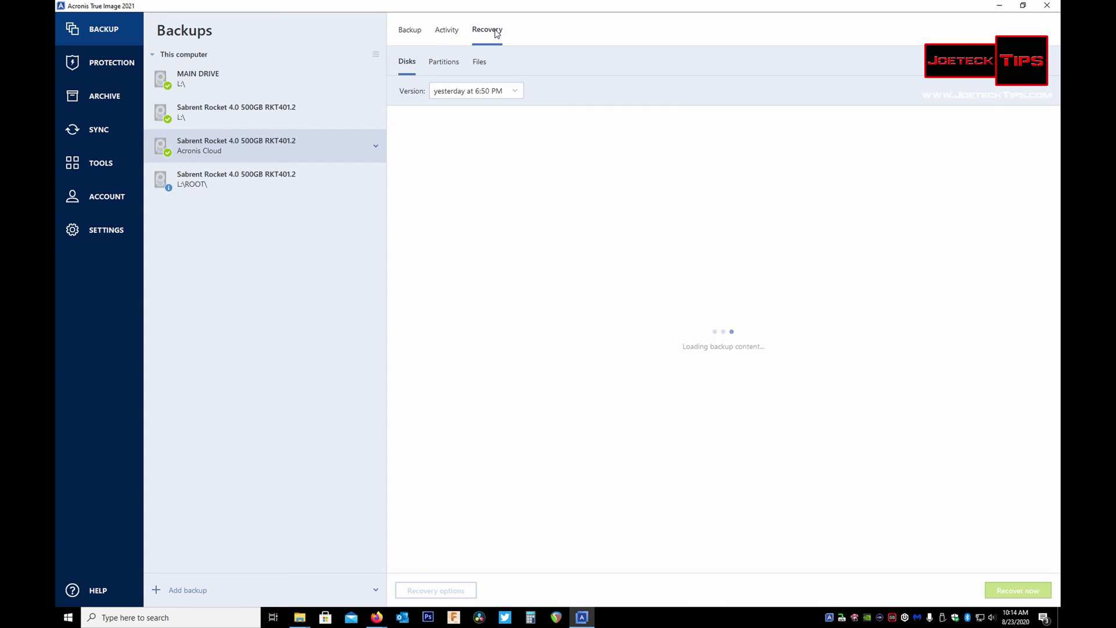
pyautogui.click(479, 63)
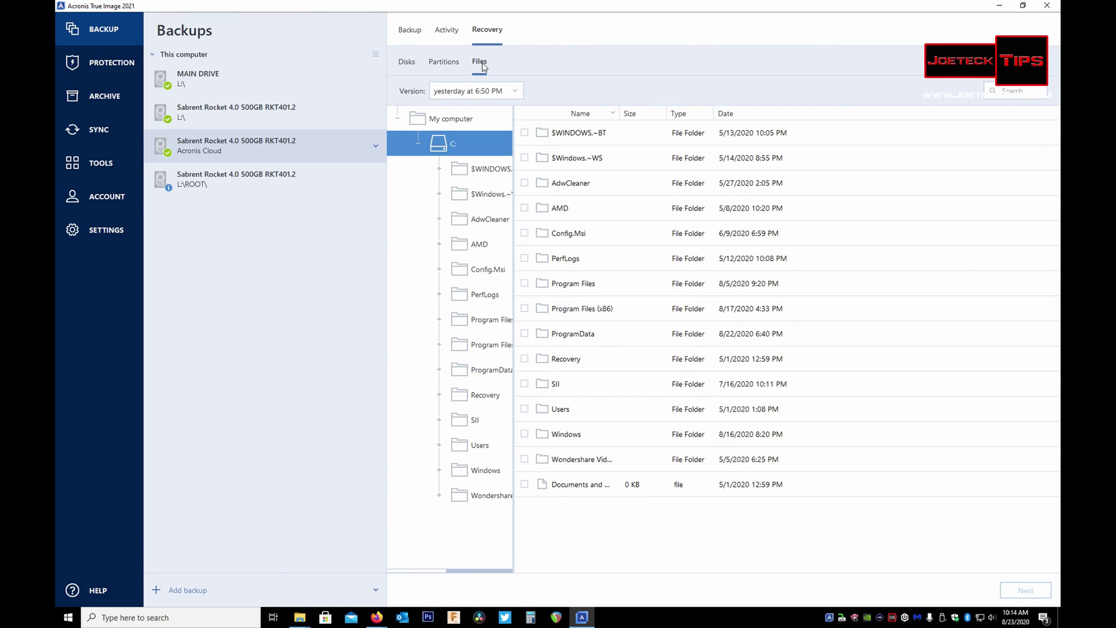
# Open the personal user profile inside the Users folder of the cloud backup's C: drive and look through its folders and files
pyautogui.click(470, 453)
pyautogui.doubleClick(561, 159)
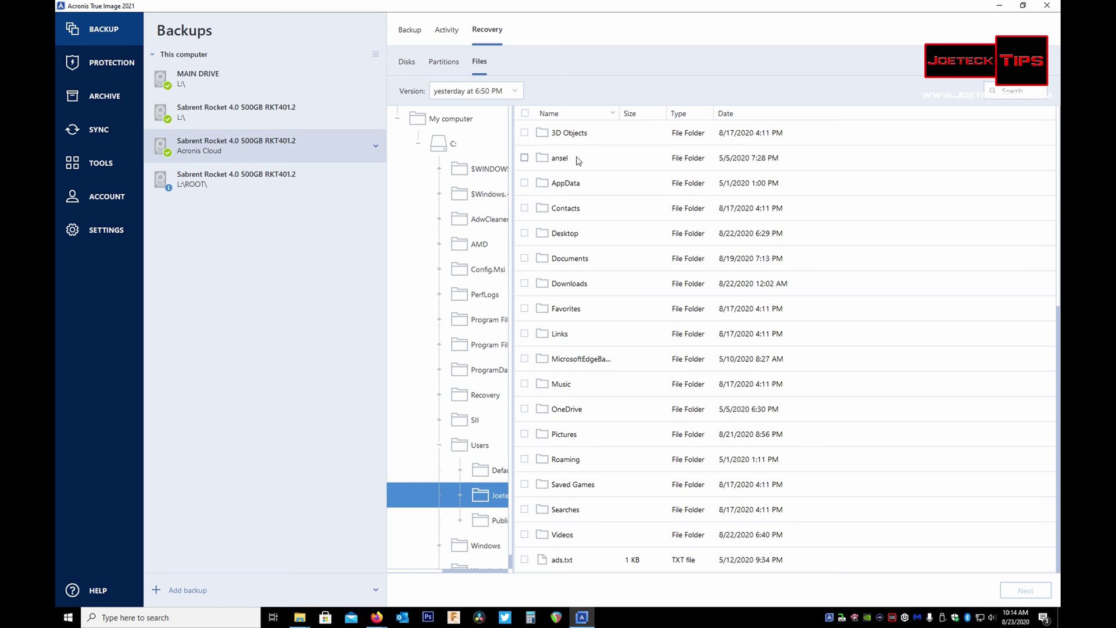
pyautogui.scroll(-2, 590, 407)
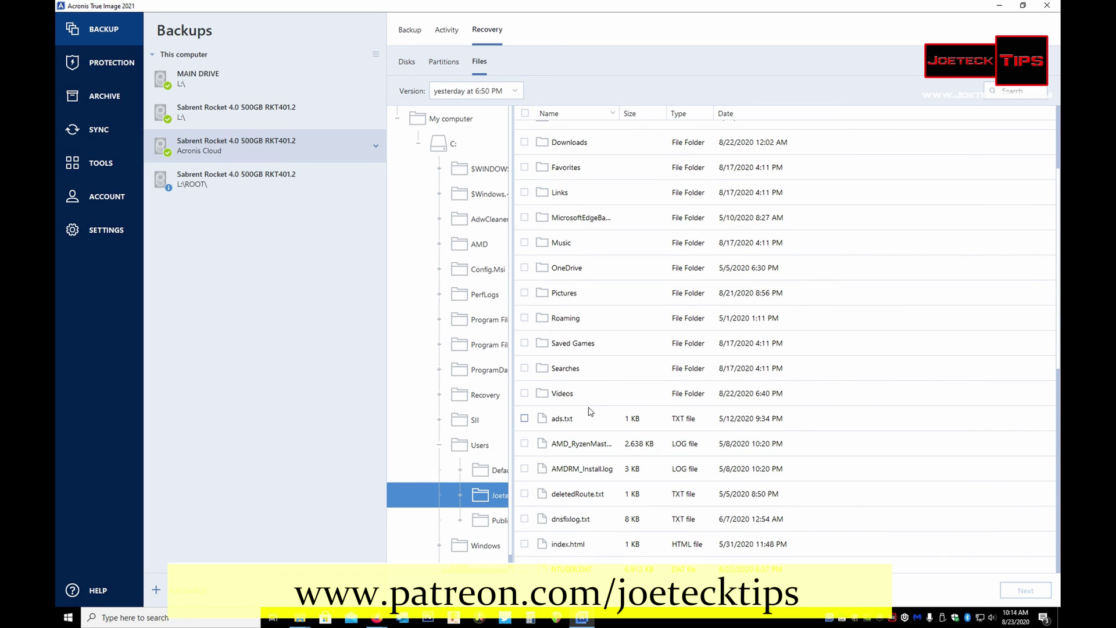
pyautogui.scroll(2, 589, 411)
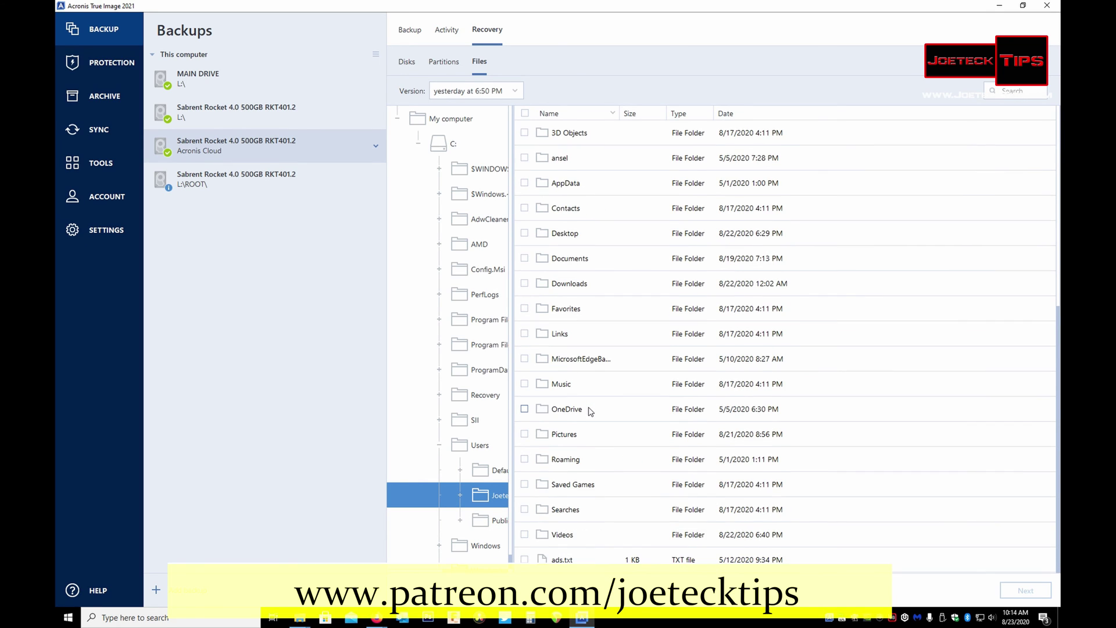